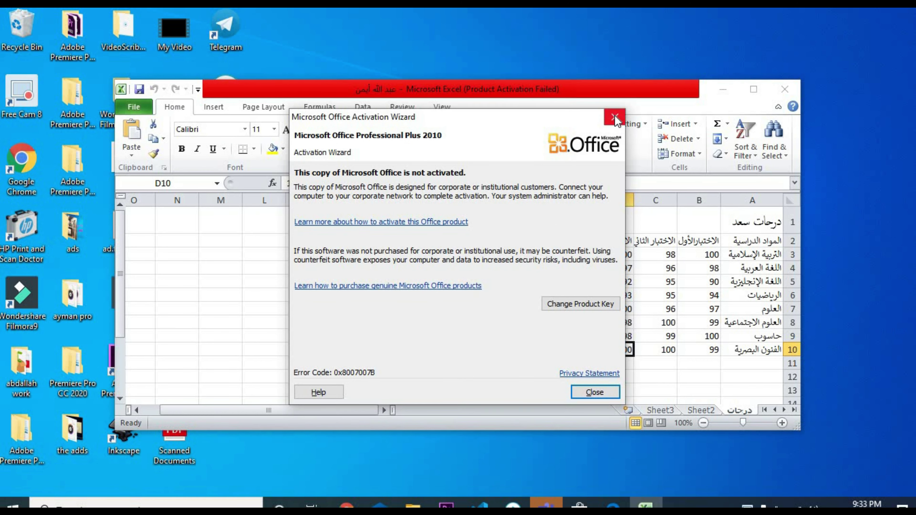
# - Dismiss the Office activation wizard and select the third-test header in cell D2
pyautogui.click(615, 118)
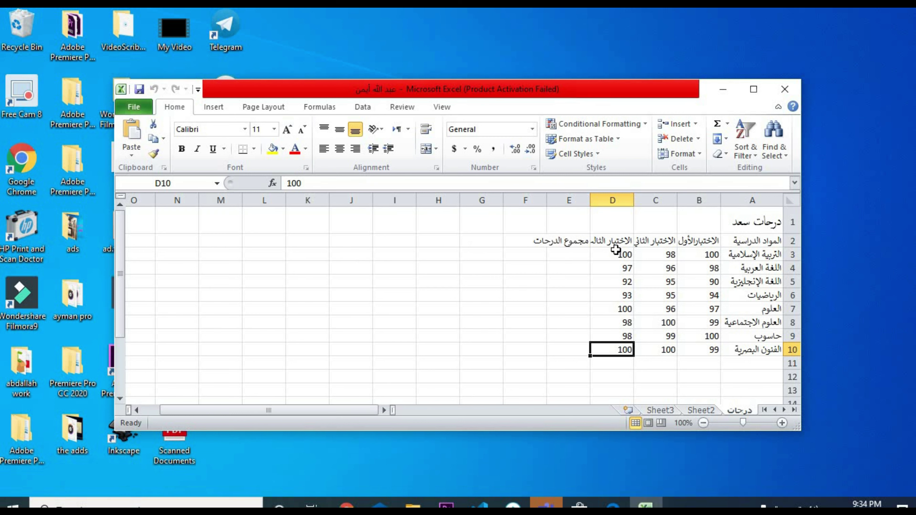
pyautogui.click(622, 245)
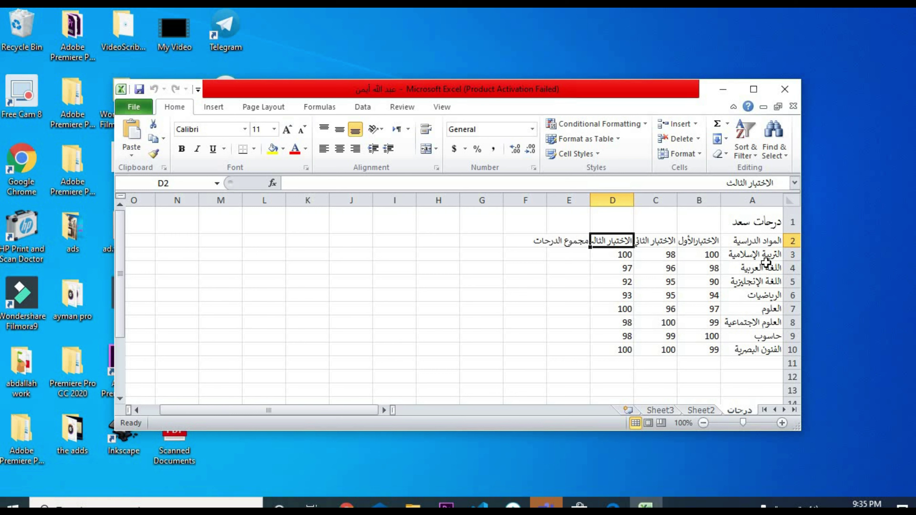
# - Switch the worksheet direction to left-to-right and restore it to right-to-left
pyautogui.click(270, 114)
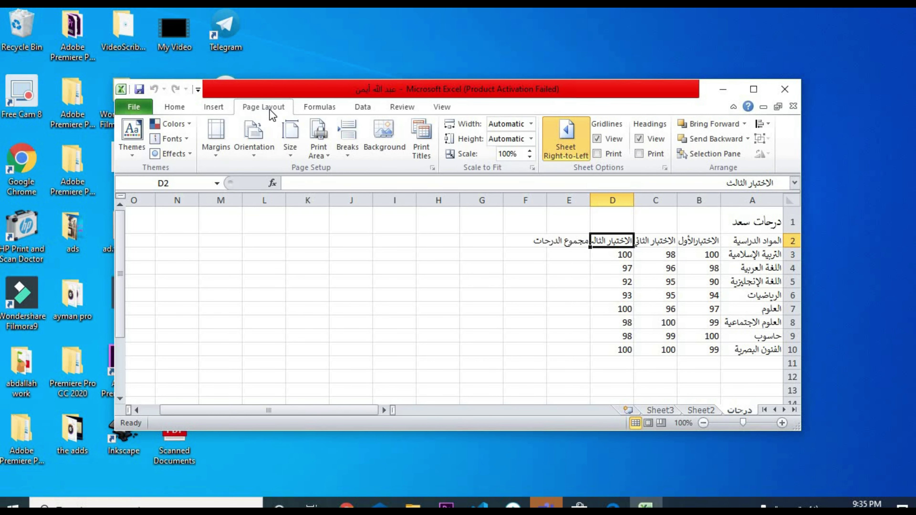
pyautogui.click(570, 147)
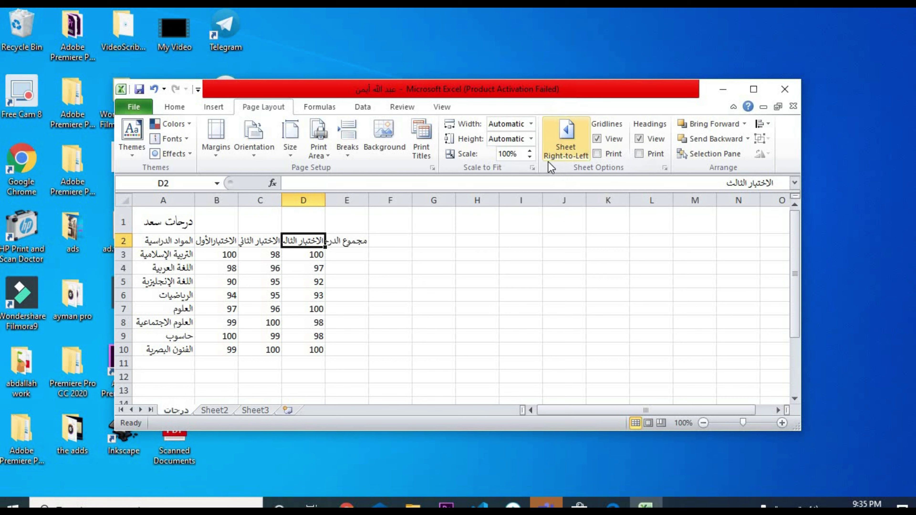
pyautogui.click(578, 146)
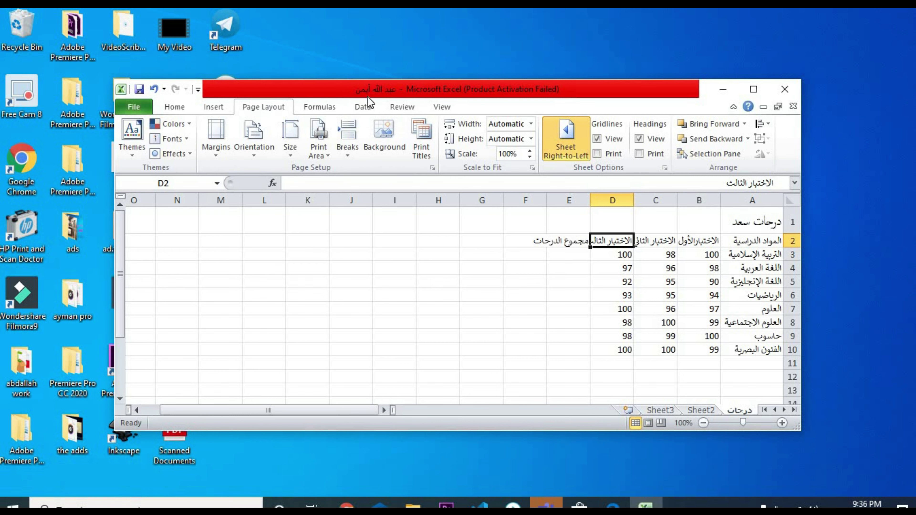
# - Look over the workbook's file information and its available save commands
pyautogui.click(147, 105)
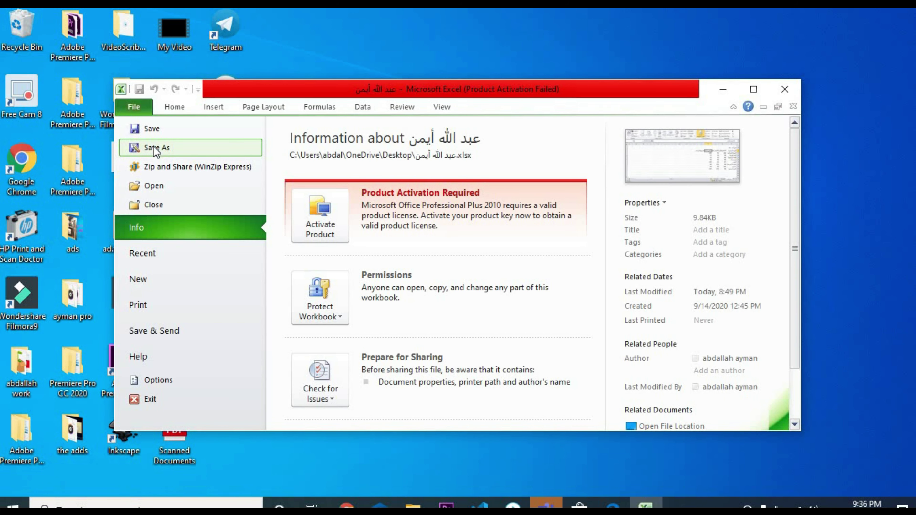
pyautogui.click(144, 109)
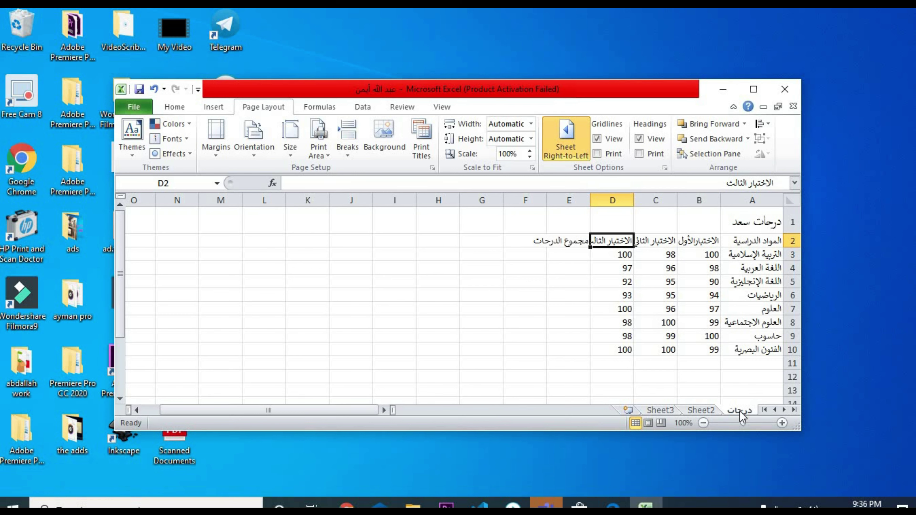
# - Open the name of Sheet2 for editing and return to the درجات sheet
pyautogui.click(703, 412)
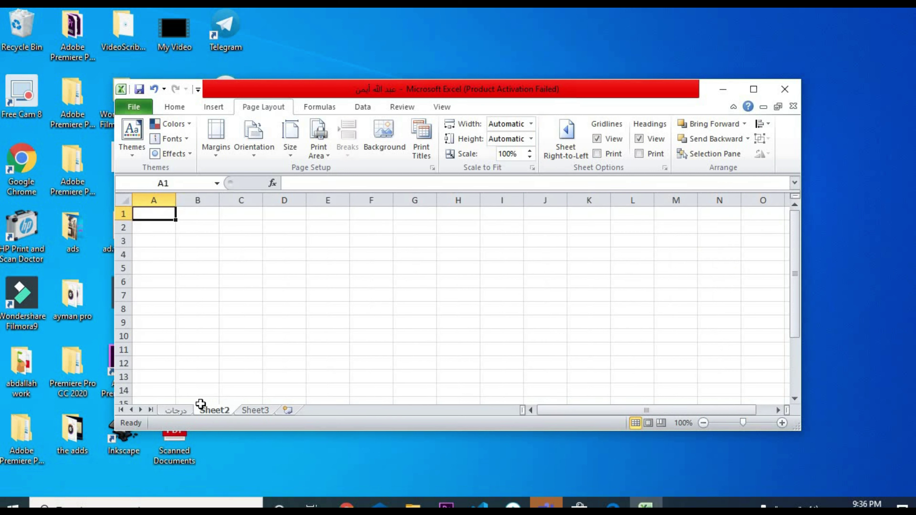
pyautogui.doubleClick(214, 411)
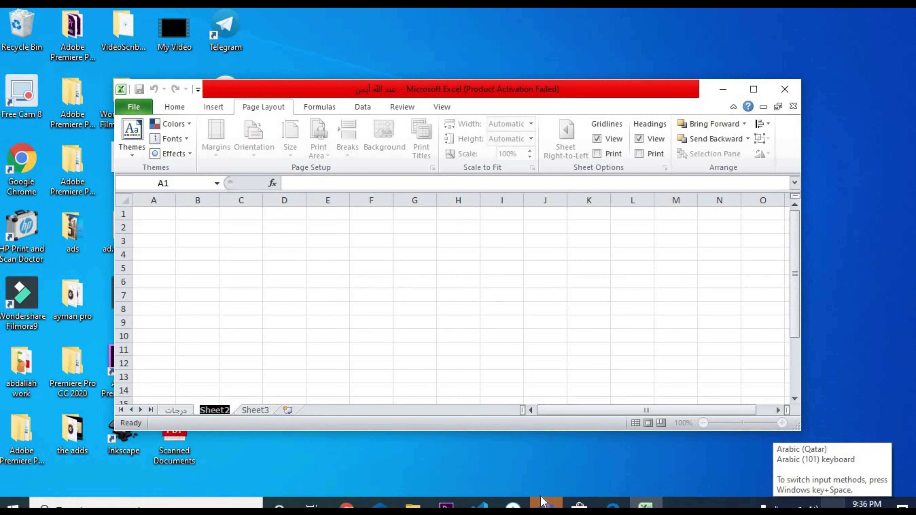
pyautogui.click(186, 416)
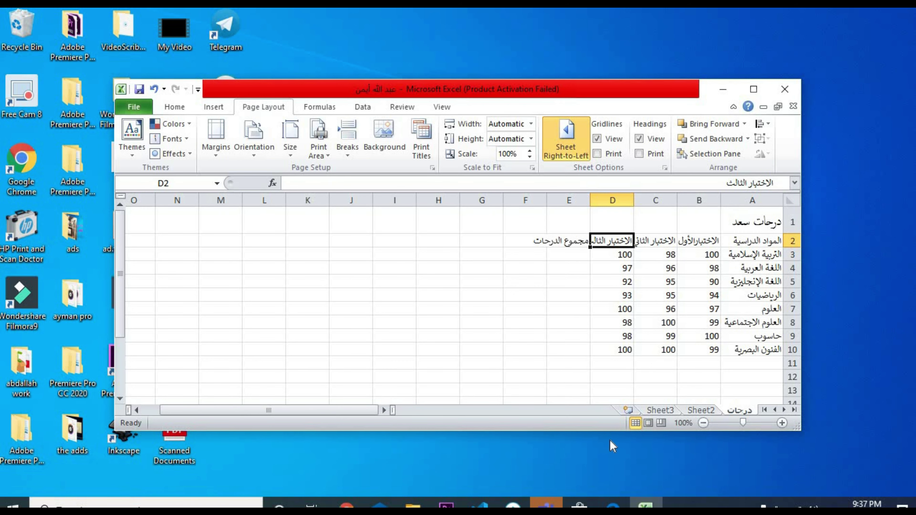
# - Switch to the student book PDF in Microsoft Edge and examine the diagram of Excel formatting commands on PDF page 25
pyautogui.hotkey('alt', 'Tab')
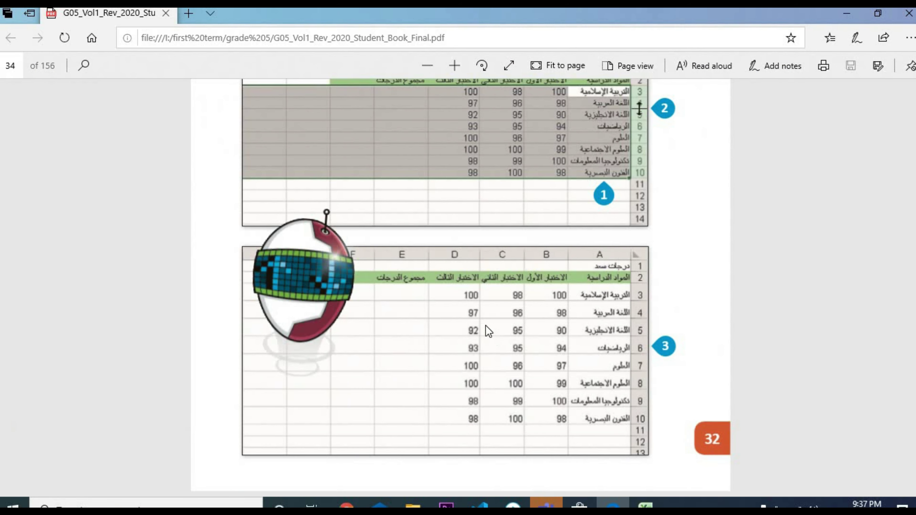
pyautogui.scroll(5, 485, 326)
pyautogui.scroll(15, 493, 324)
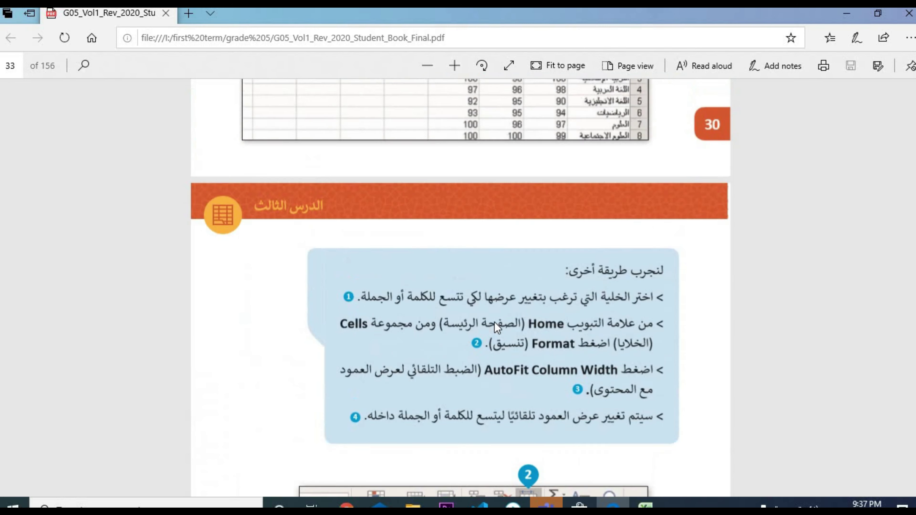
pyautogui.scroll(15, 495, 322)
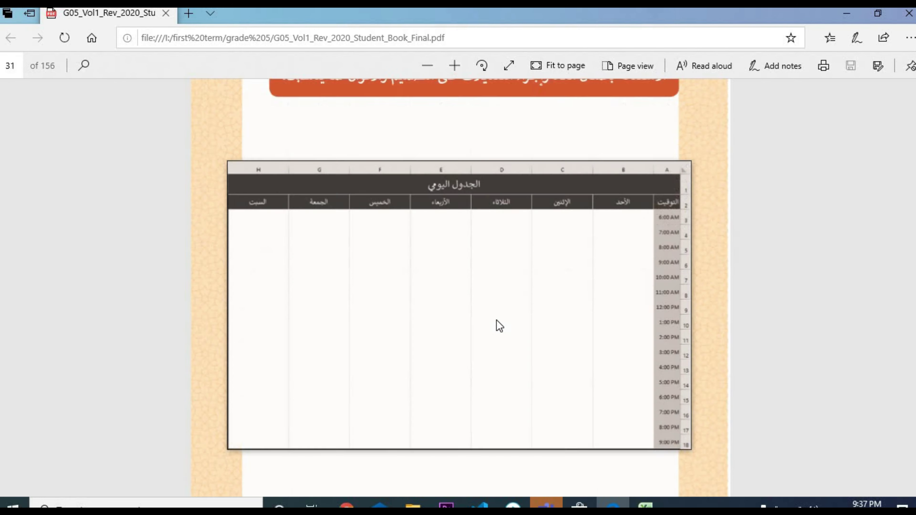
pyautogui.scroll(15, 500, 317)
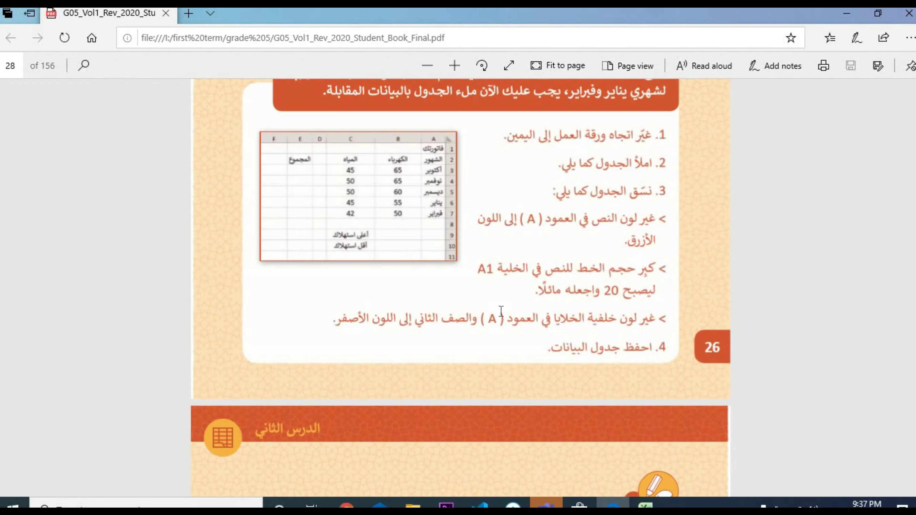
pyautogui.scroll(15, 502, 310)
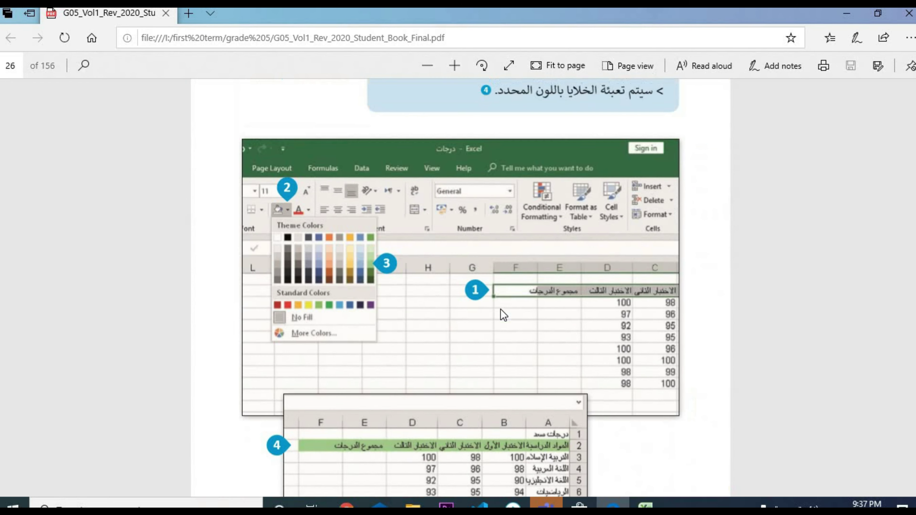
pyautogui.scroll(10, 500, 314)
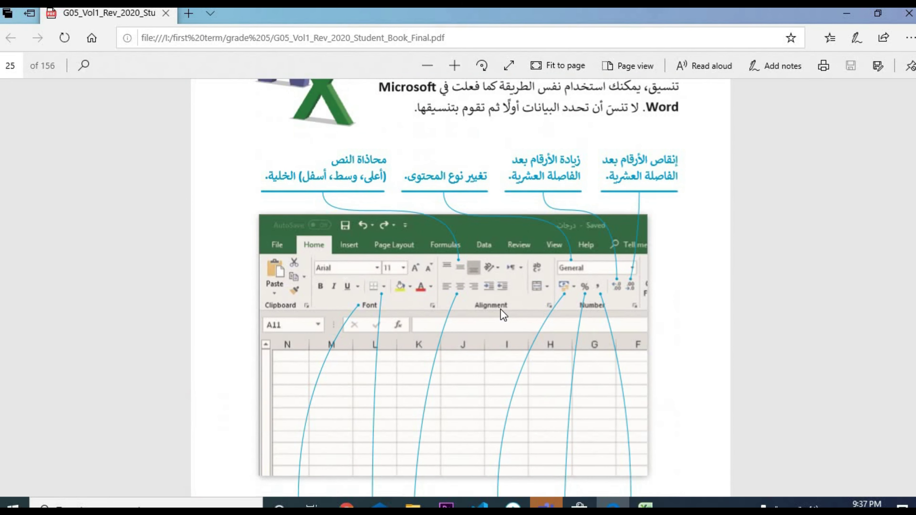
pyautogui.scroll(-2, 500, 309)
pyautogui.scroll(2, 501, 309)
pyautogui.scroll(-2, 500, 308)
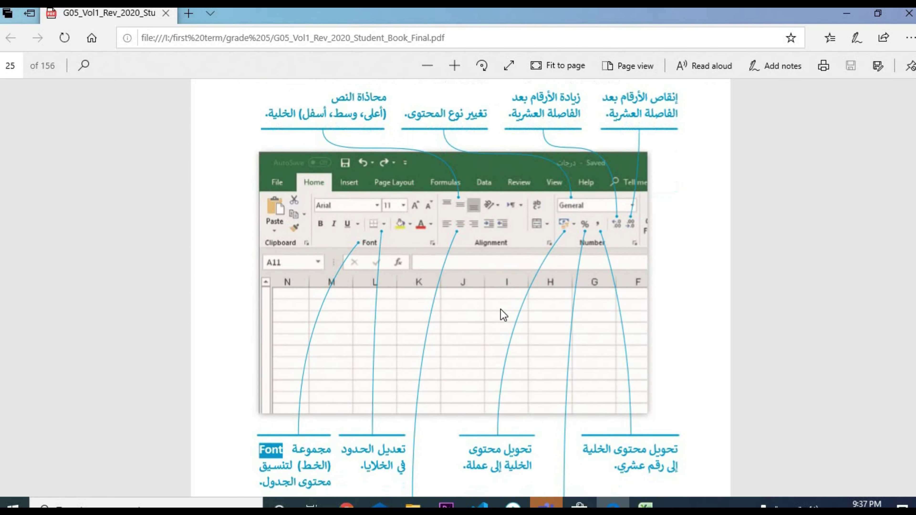
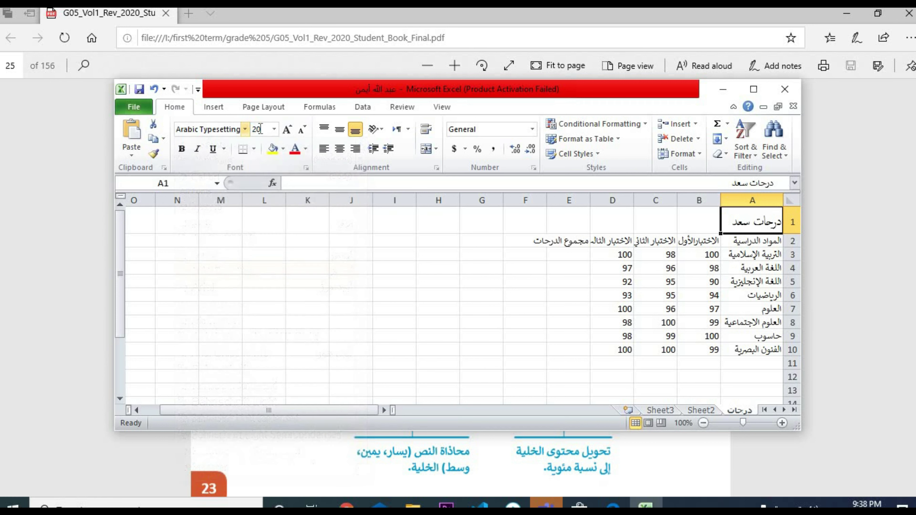
# - Format the title in cell A1 as 26-point bold italic and autofit the width of column A
pyautogui.click(275, 129)
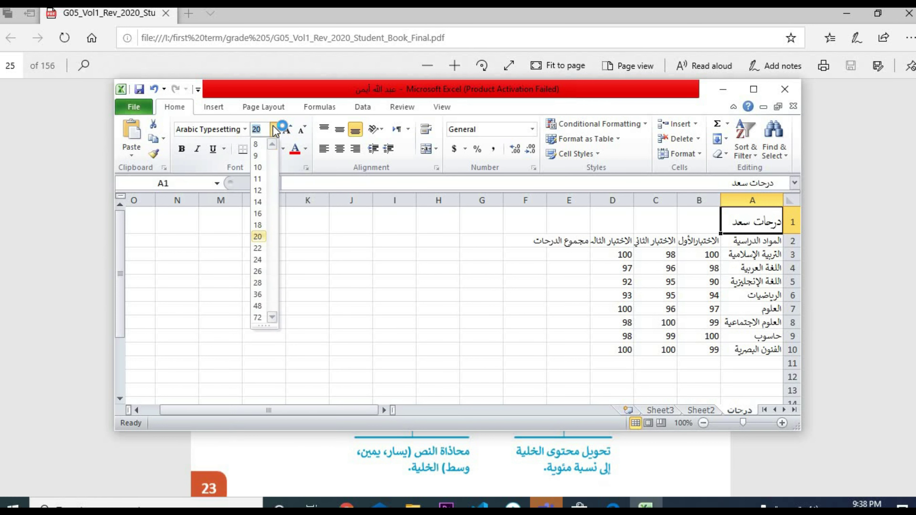
pyautogui.click(259, 270)
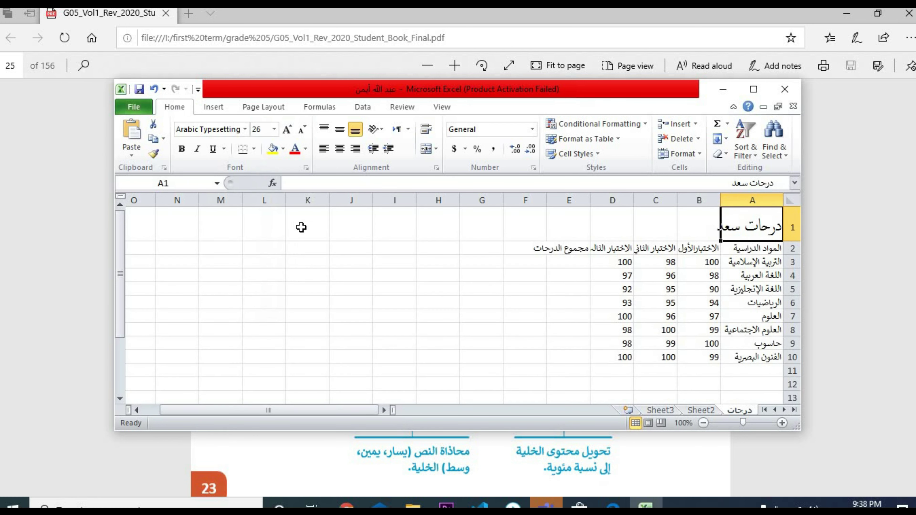
pyautogui.click(182, 149)
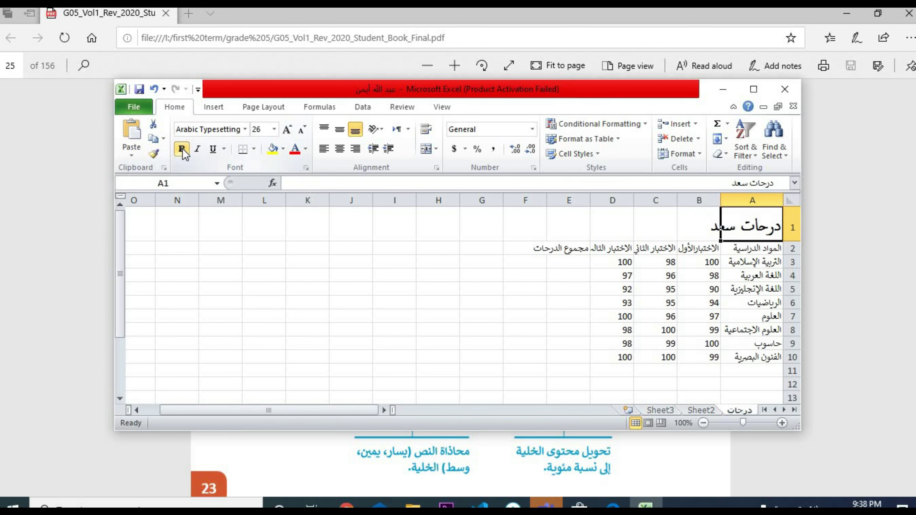
pyautogui.click(197, 149)
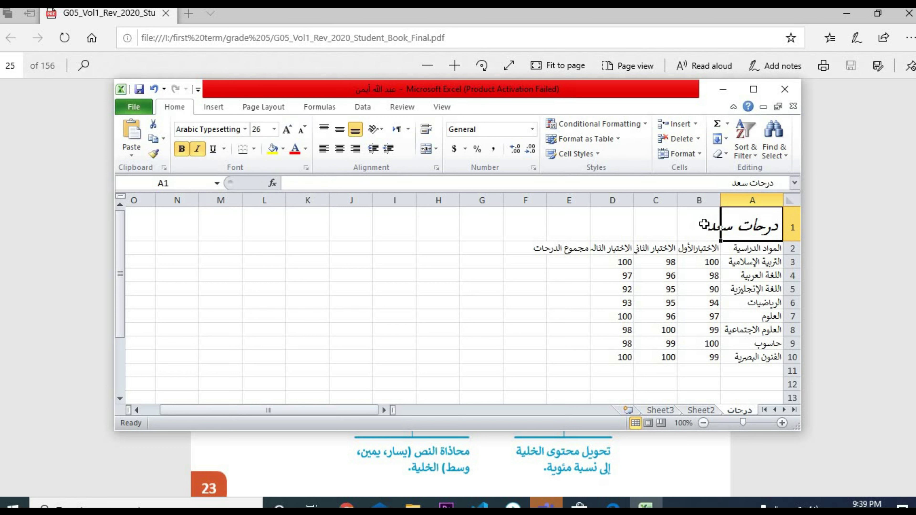
pyautogui.doubleClick(722, 200)
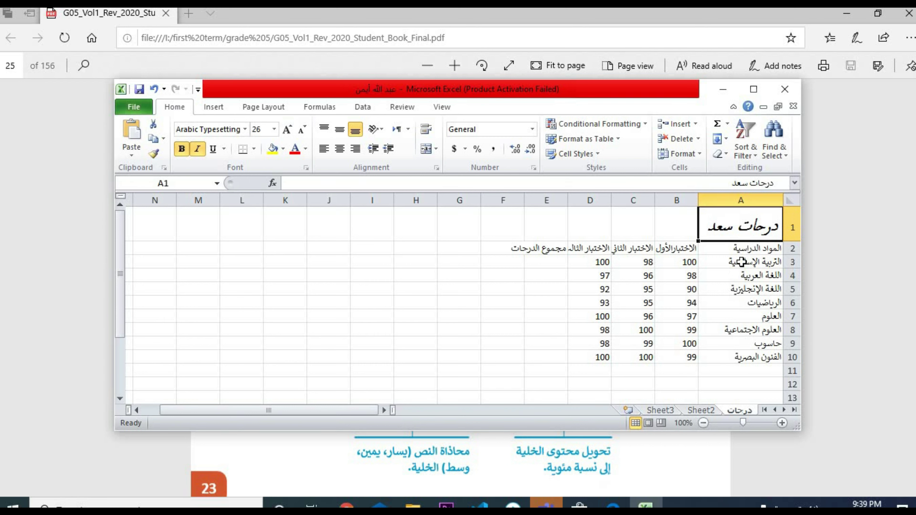
# - Change the font colour of the subject list in cells A2:A10 to the standard light blue
pyautogui.click(731, 250)
pyautogui.moveTo(731, 249); pyautogui.dragTo(741, 353)
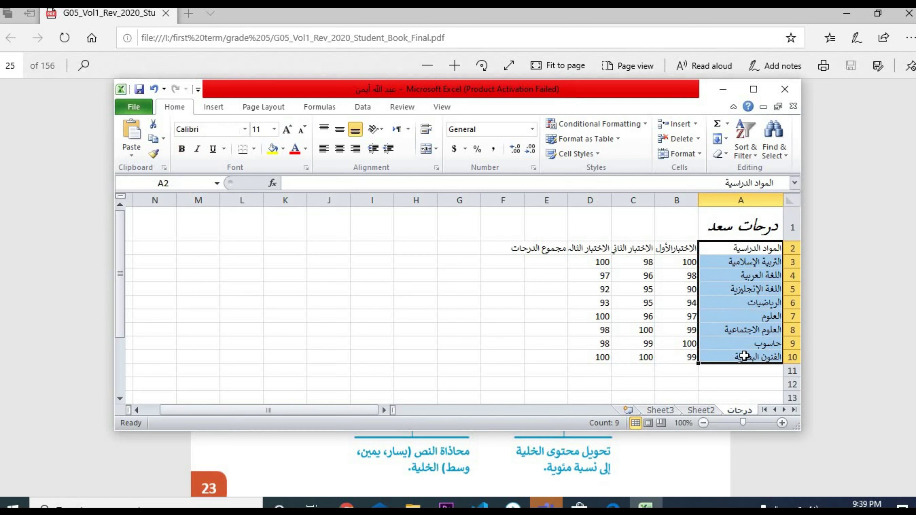
pyautogui.click(306, 150)
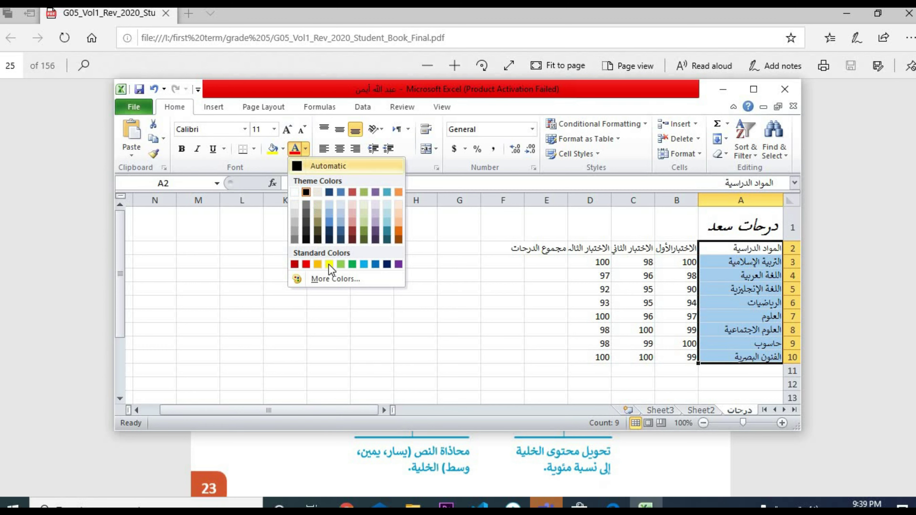
pyautogui.click(364, 264)
pyautogui.click(541, 304)
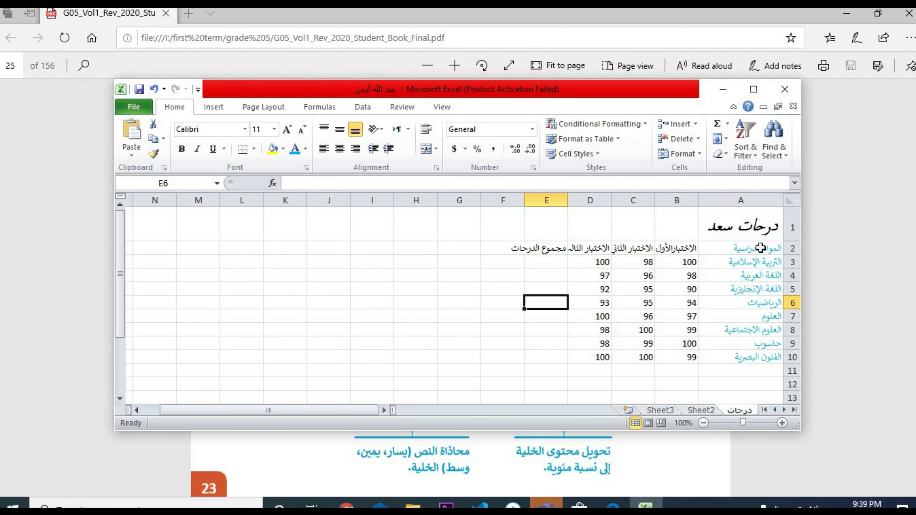
# - Centre the test headers and grades in cells B2:E10 horizontally
pyautogui.moveTo(680, 248); pyautogui.dragTo(536, 356)
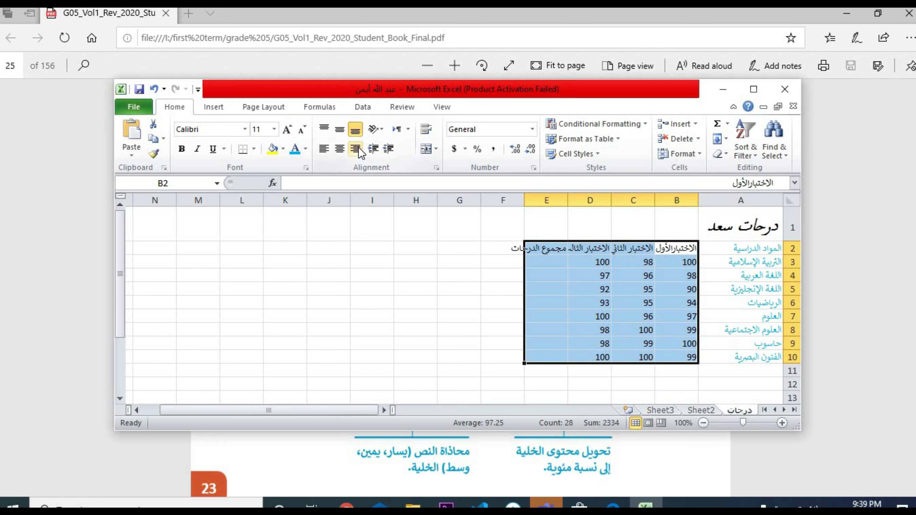
pyautogui.click(340, 152)
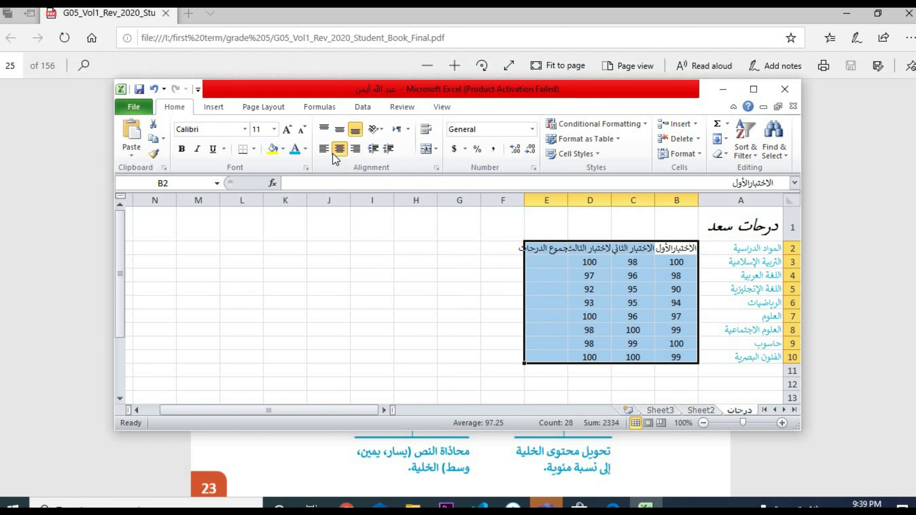
pyautogui.click(324, 148)
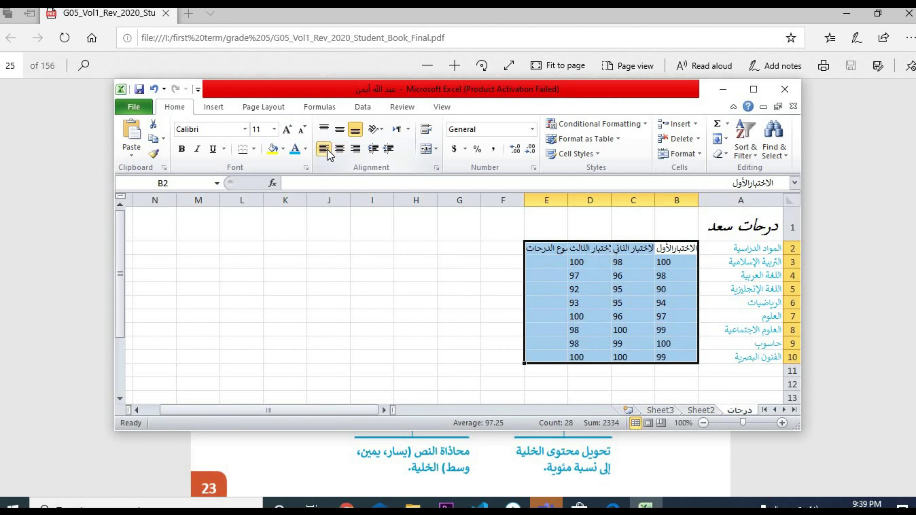
pyautogui.click(339, 150)
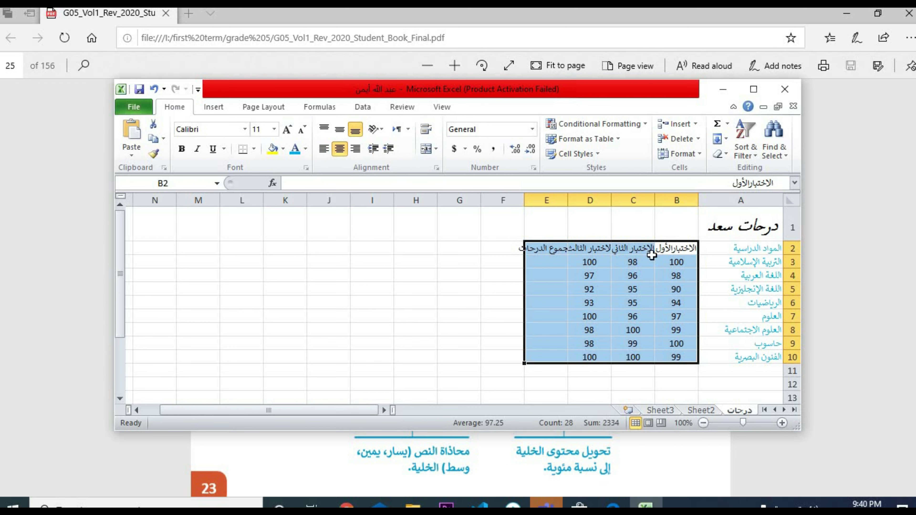
# - Autofit the widths of columns C, D and E to their header text
pyautogui.doubleClick(612, 198)
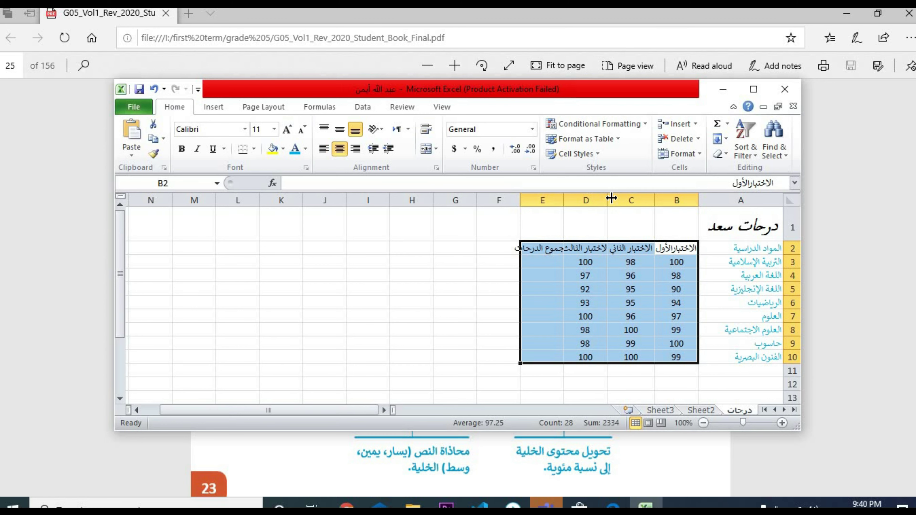
pyautogui.doubleClick(561, 200)
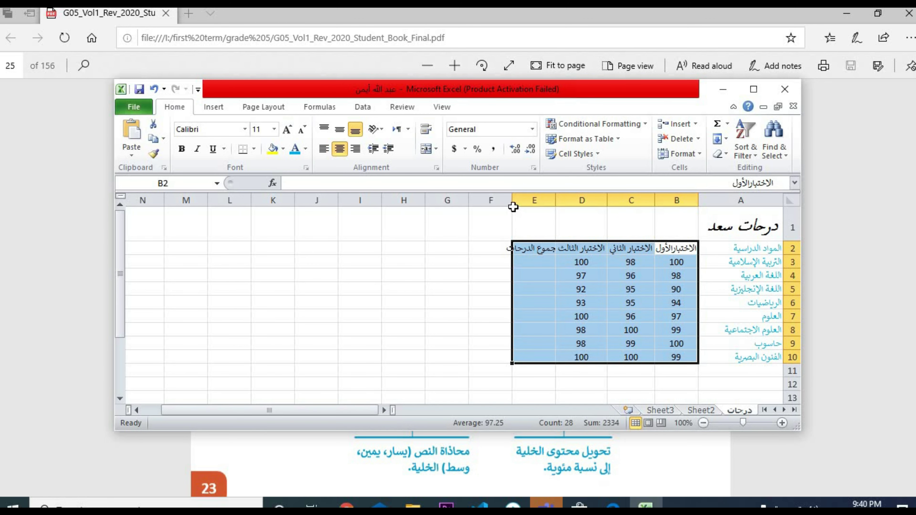
pyautogui.doubleClick(511, 200)
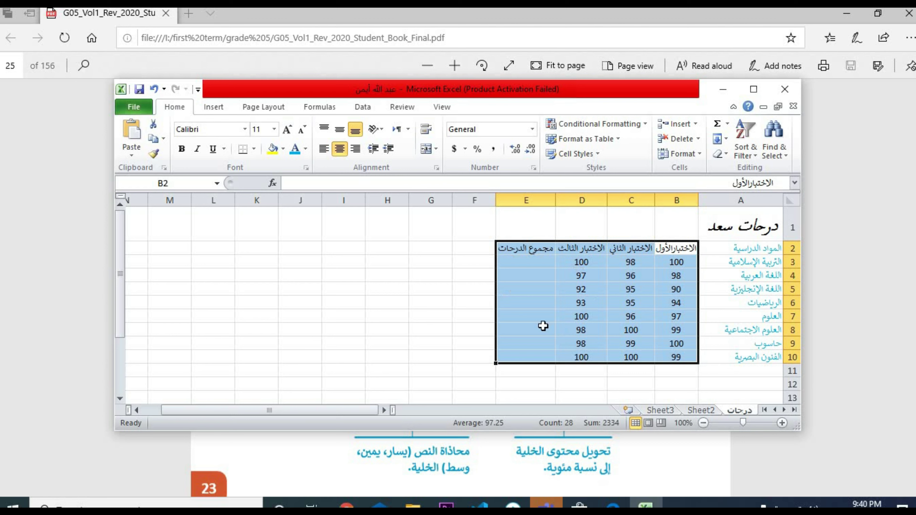
pyautogui.click(600, 305)
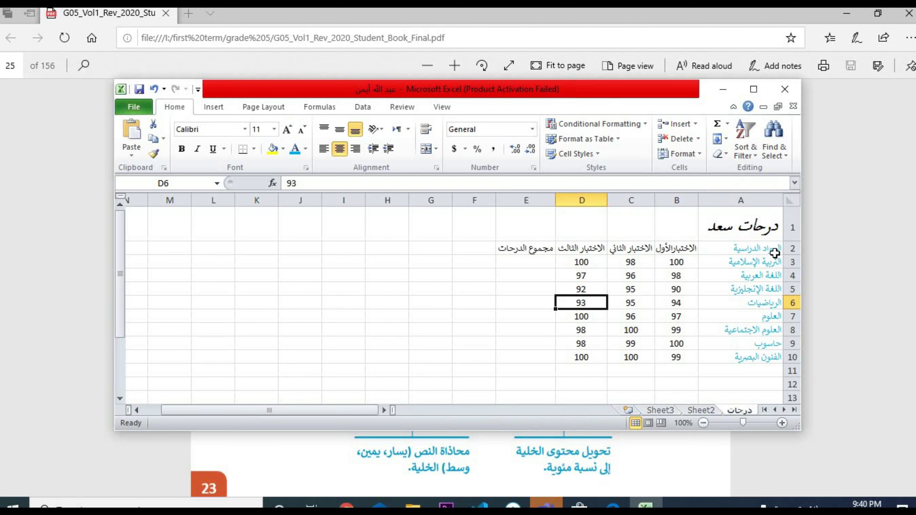
# - Fill the header cells A2:E2 with the standard green colour
pyautogui.click(792, 248)
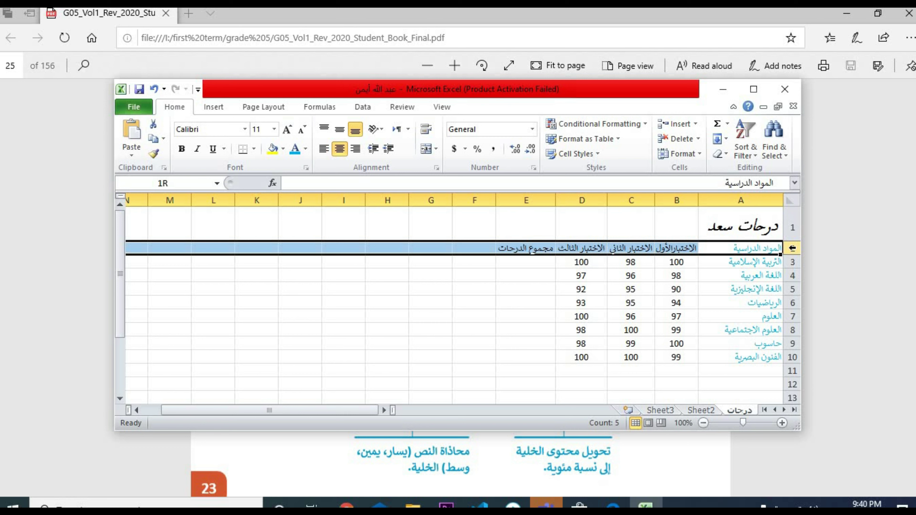
pyautogui.click(542, 301)
pyautogui.moveTo(761, 250); pyautogui.dragTo(530, 253)
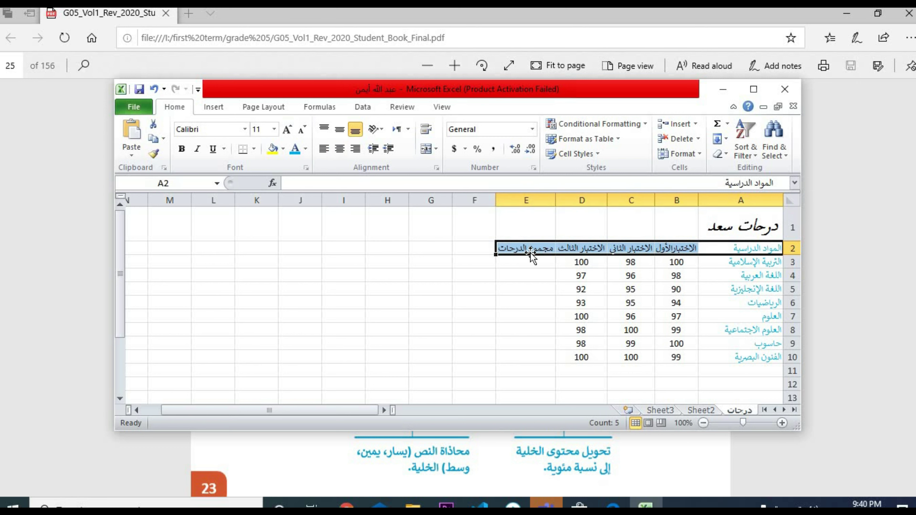
pyautogui.click(282, 149)
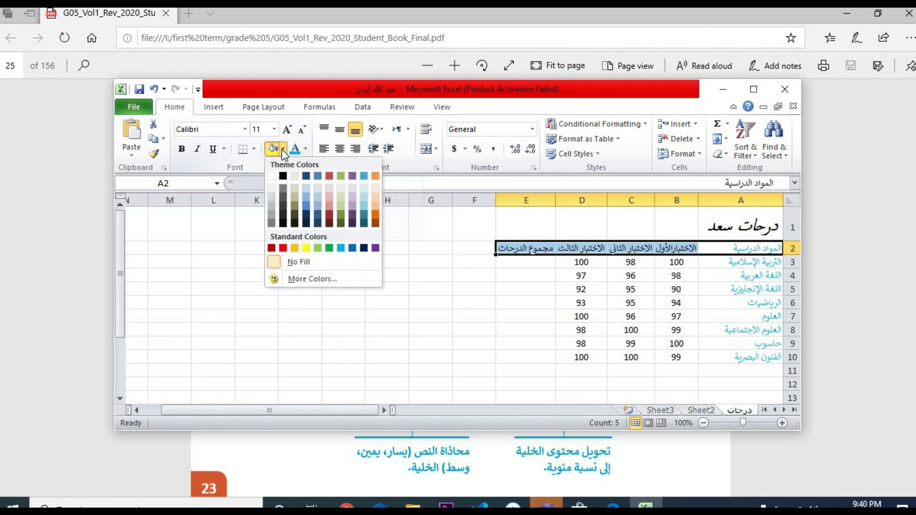
pyautogui.click(328, 249)
pyautogui.click(470, 330)
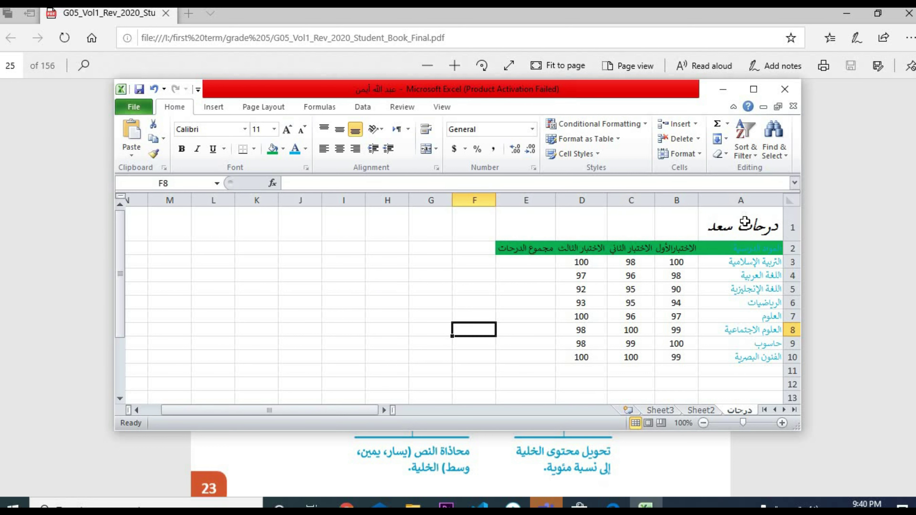
pyautogui.moveTo(746, 219); pyautogui.dragTo(516, 354)
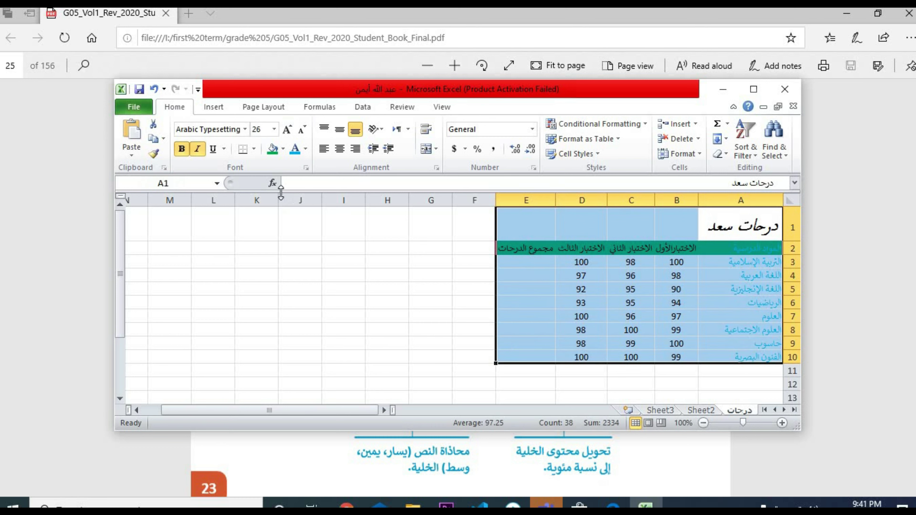
pyautogui.click(255, 148)
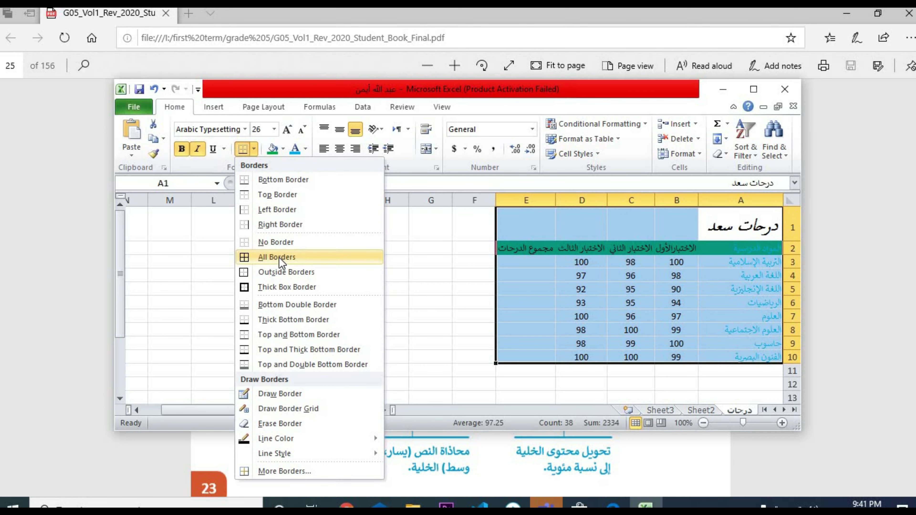
pyautogui.click(204, 245)
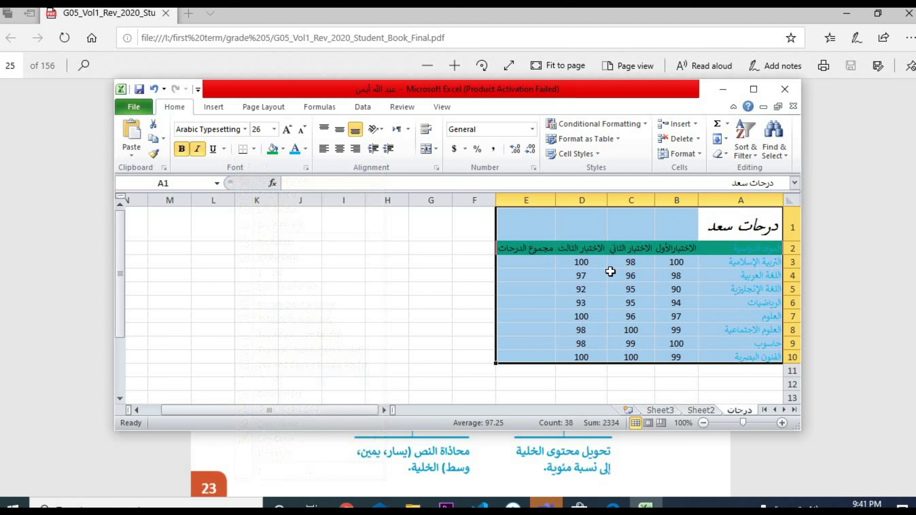
pyautogui.click(610, 271)
# - Try All Borders on the grades table A1:E10, and clear the borders again with No Border
pyautogui.moveTo(707, 233); pyautogui.dragTo(532, 357)
pyautogui.click(254, 149)
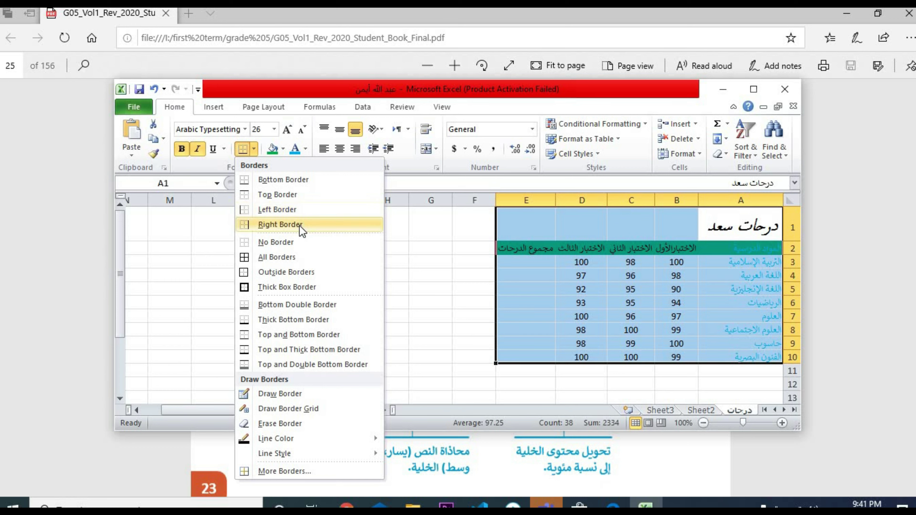
pyautogui.click(294, 259)
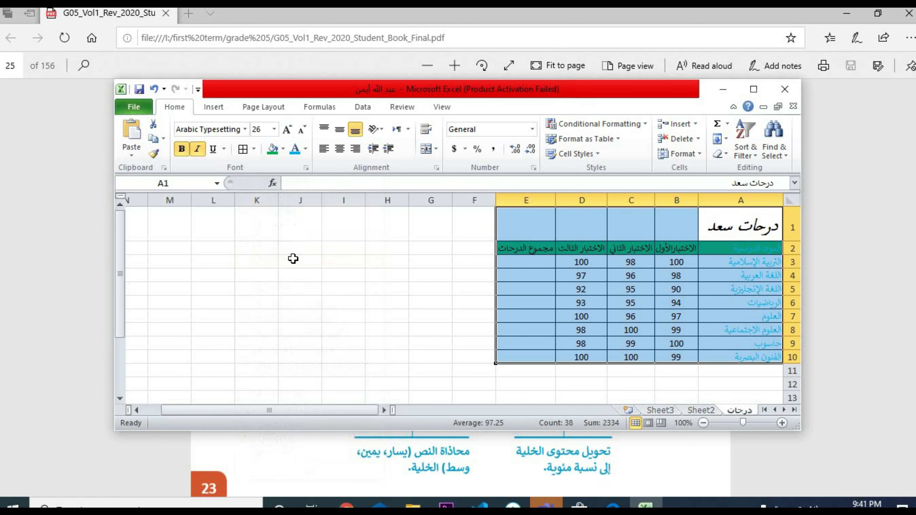
pyautogui.click(254, 149)
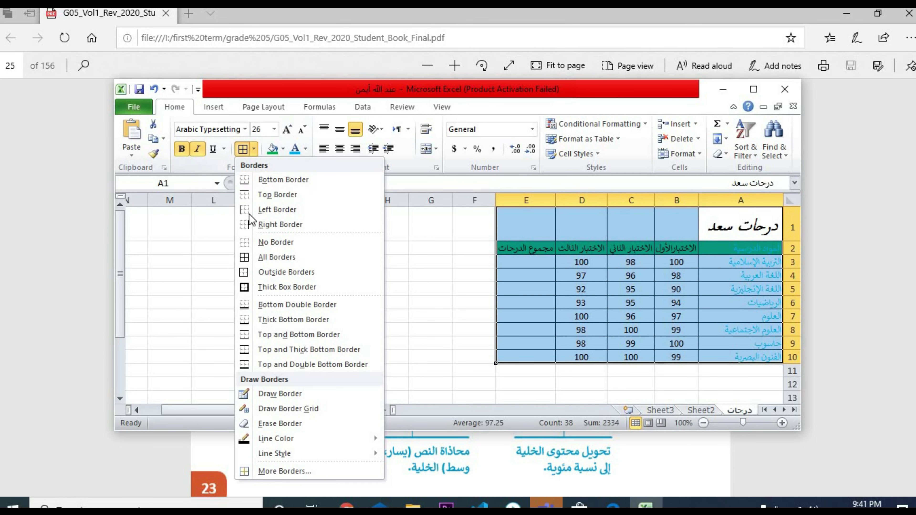
pyautogui.click(276, 240)
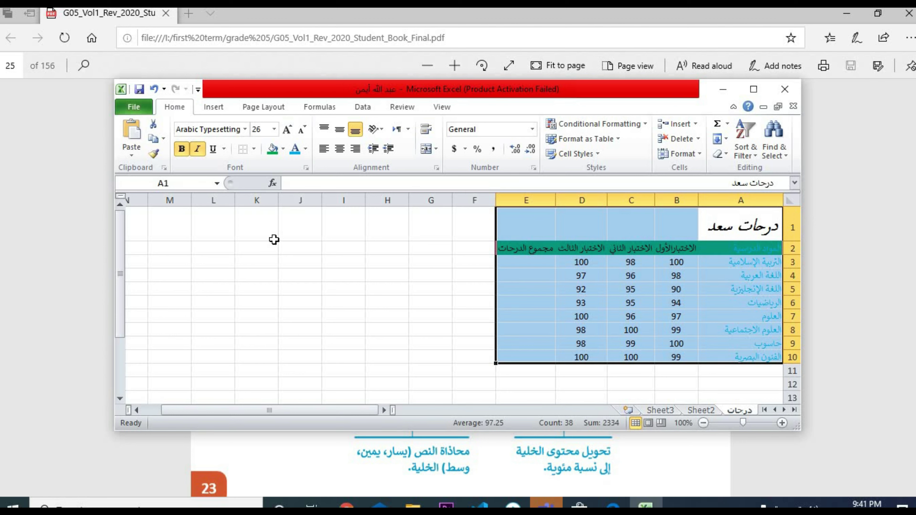
# - Apply All Borders to the whole grades table in cells A1:E10
pyautogui.click(418, 308)
pyautogui.moveTo(744, 225); pyautogui.dragTo(534, 359)
pyautogui.click(254, 149)
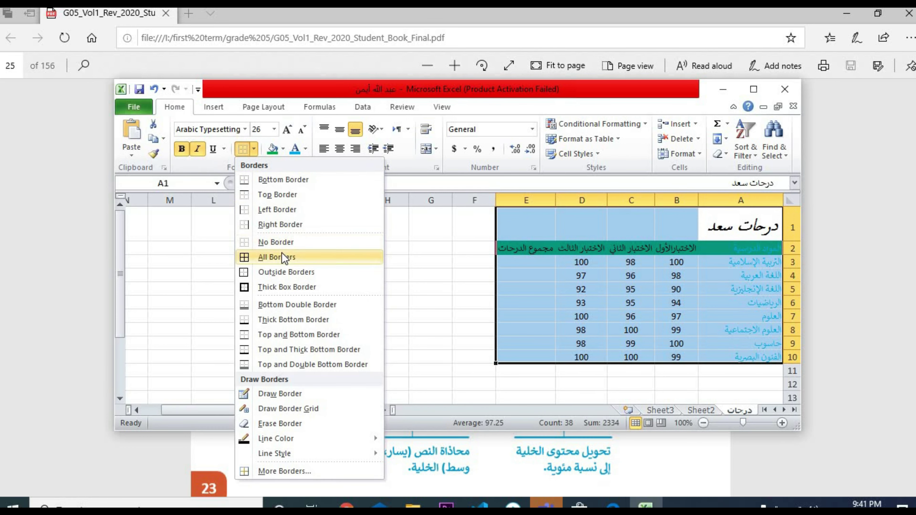
pyautogui.click(306, 261)
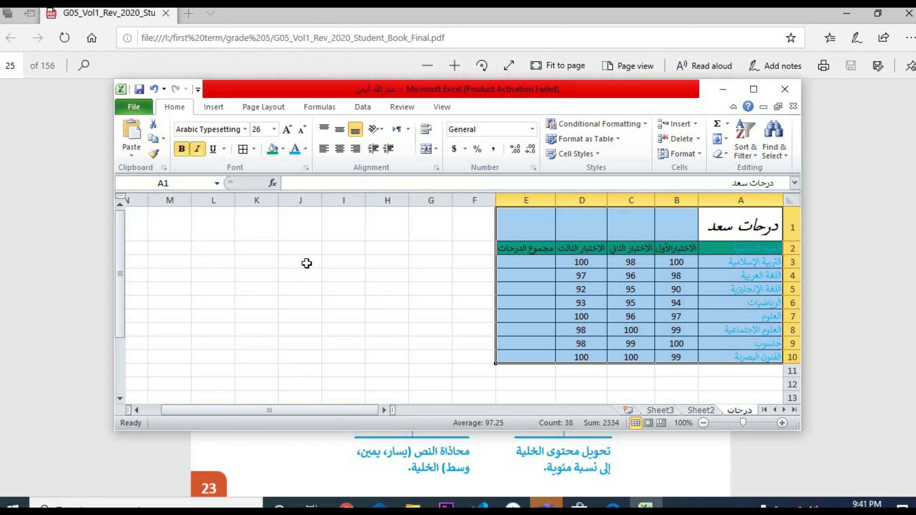